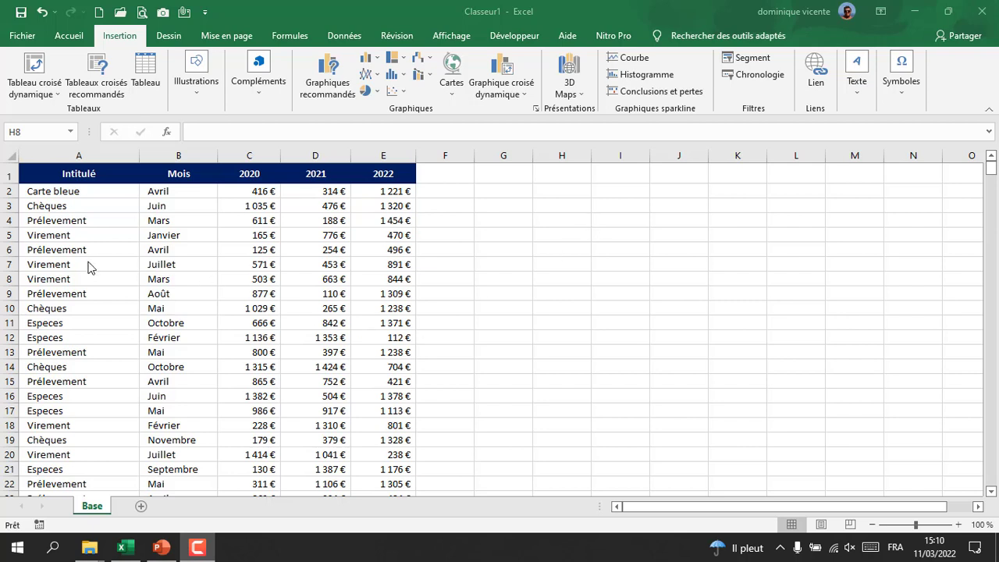
- Examine how far the data in the Base sheet extends, from the header row to the last record
{"action": "left_click", "coordinate": [47, 177]}
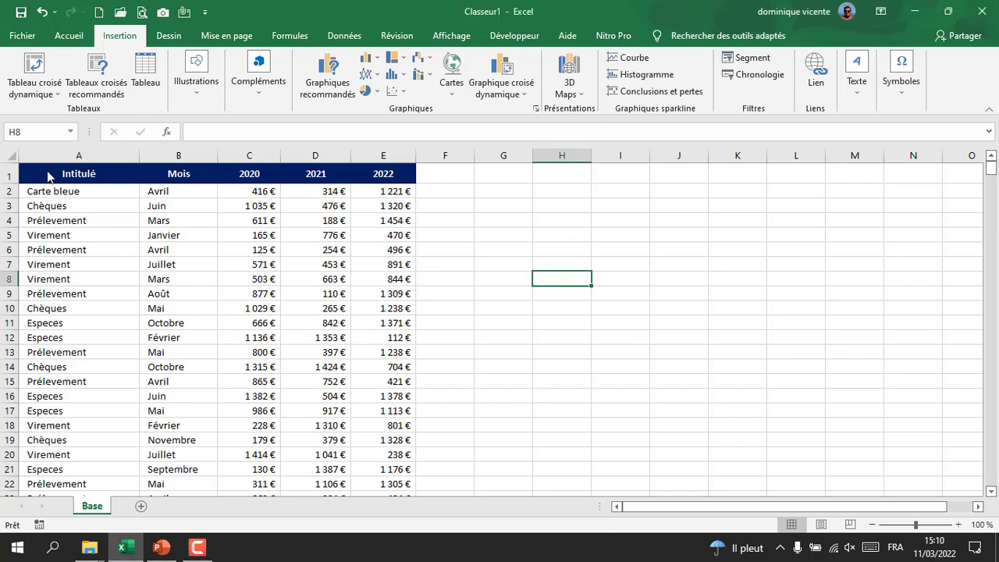
{"action": "key", "text": "ctrl+Down"}
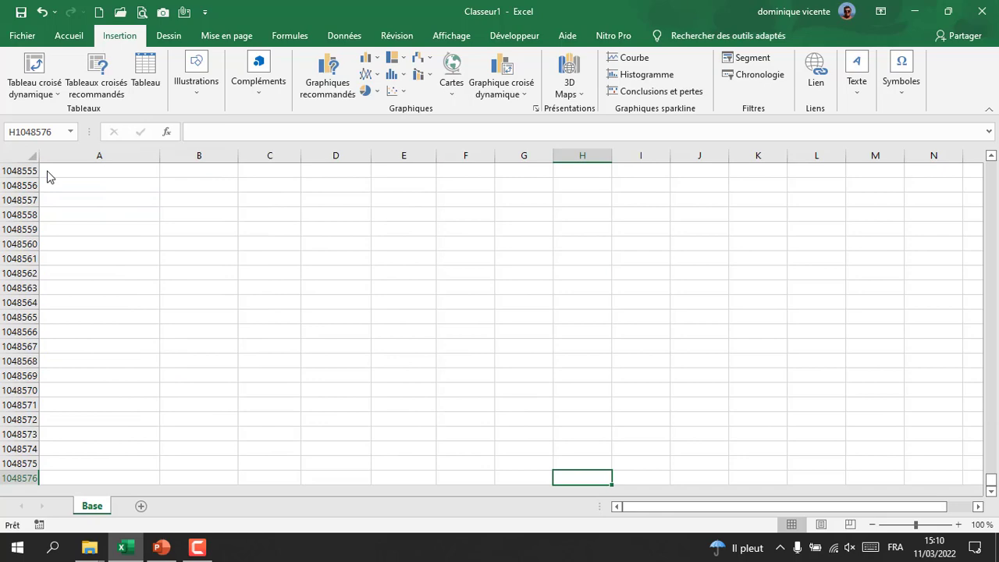
{"action": "key", "text": "ctrl+Up"}
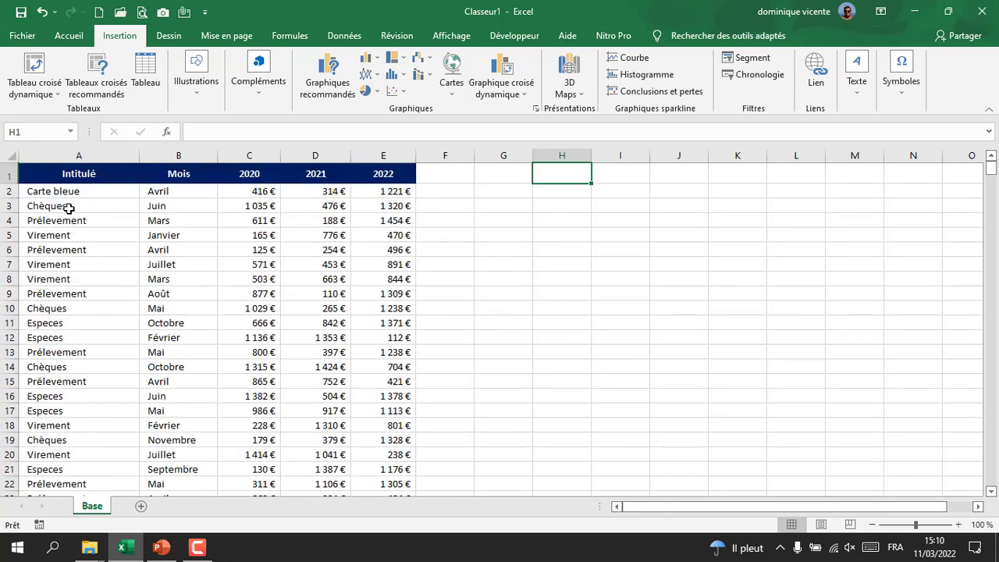
{"action": "left_click", "coordinate": [78, 192]}
{"action": "key", "text": "ctrl+Down"}
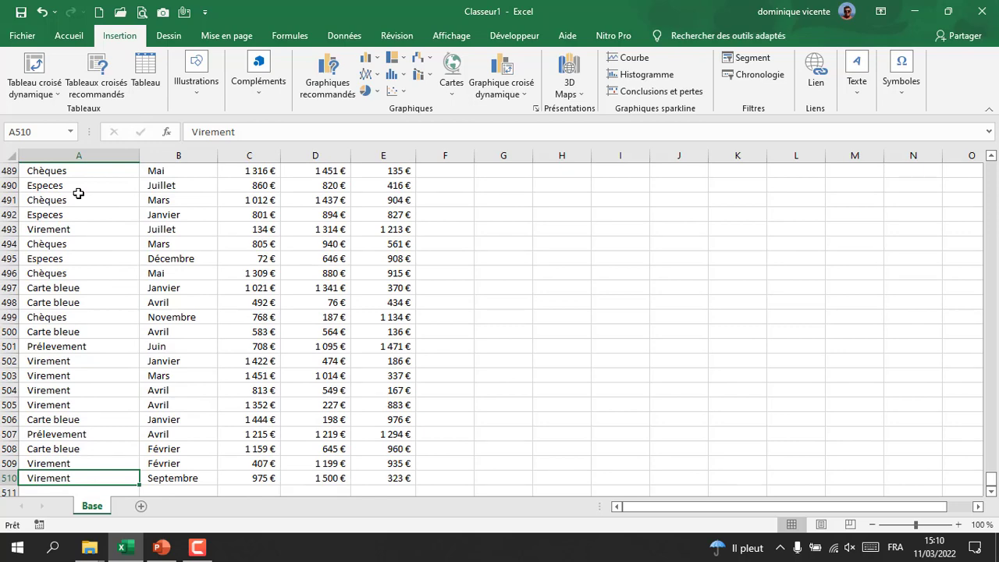
{"action": "key", "text": "ctrl+Up"}
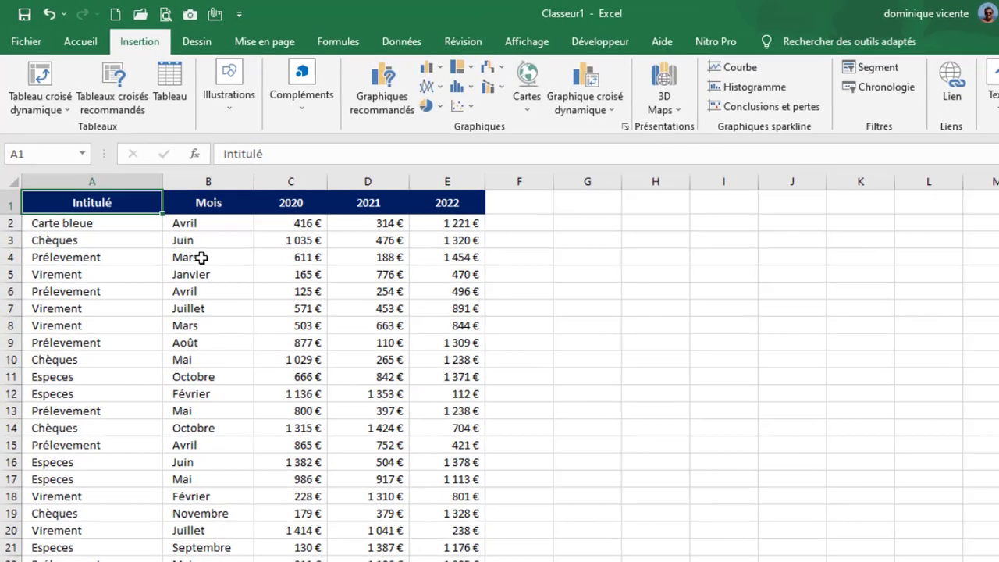
- Create a pivot table from the range Base!$A$1:$E$510 on a new worksheet
{"action": "left_click", "coordinate": [173, 221]}
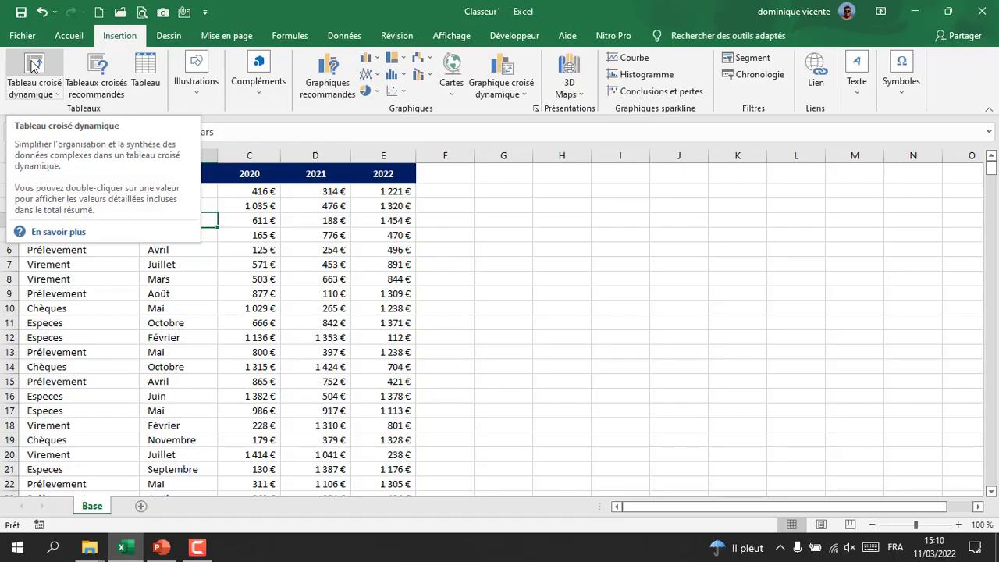
{"action": "left_click", "coordinate": [32, 67]}
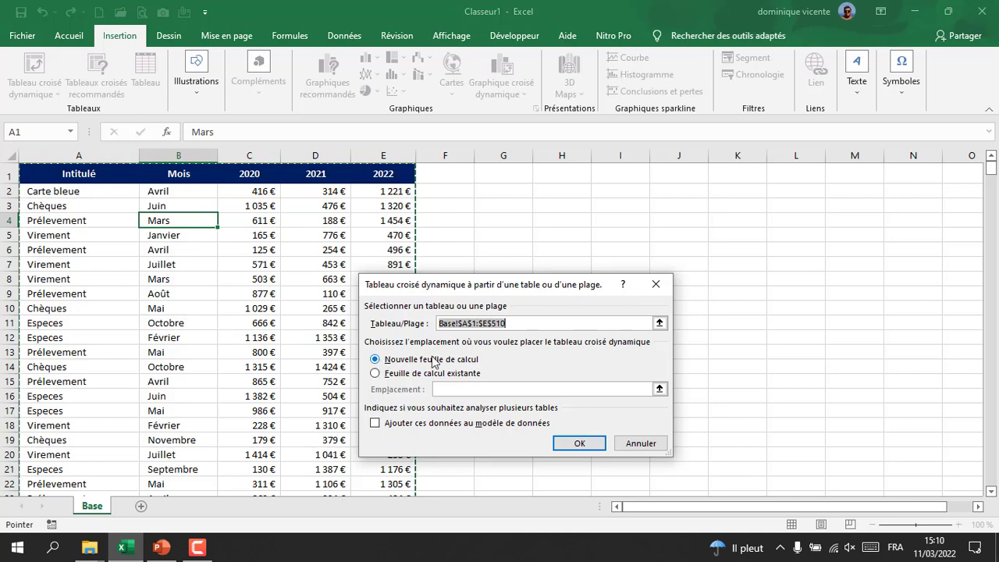
{"action": "left_click", "coordinate": [586, 443]}
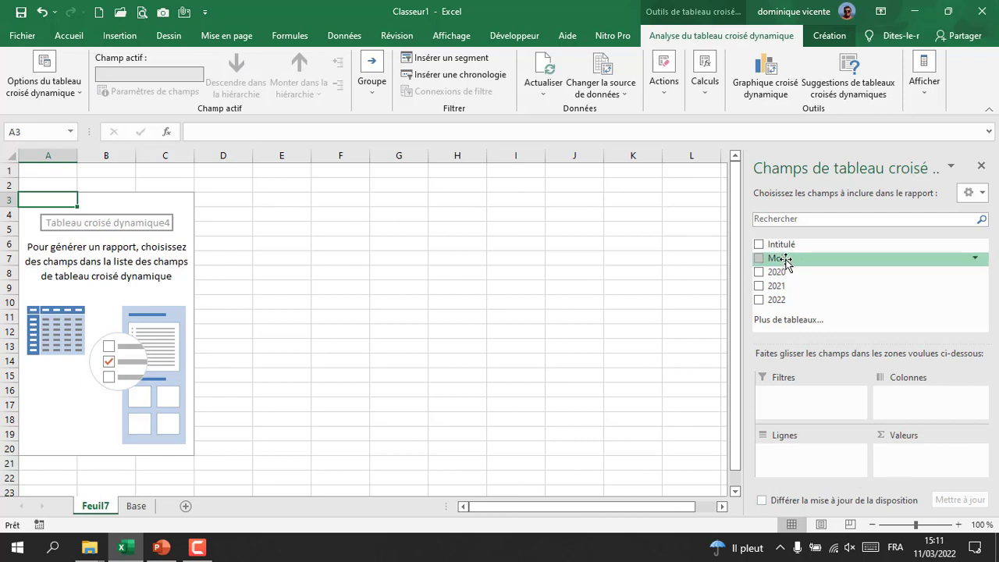
- Add Intitulé to the pivot table's rows and the 2020, 2021 and 2022 fields to its values
{"action": "left_click_drag", "start_coordinate": [785, 248], "coordinate": [792, 467]}
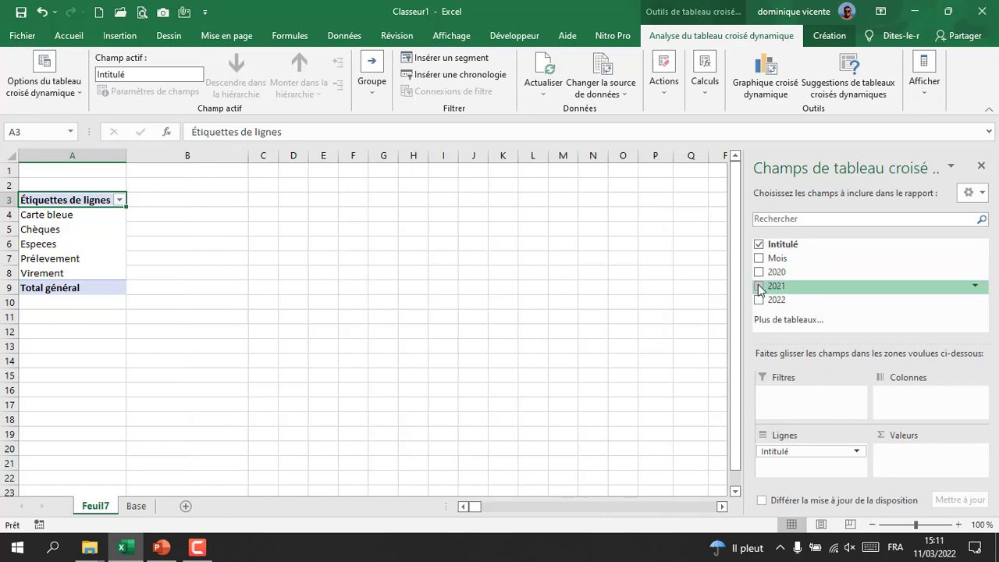
{"action": "left_click_drag", "start_coordinate": [761, 287], "coordinate": [930, 482]}
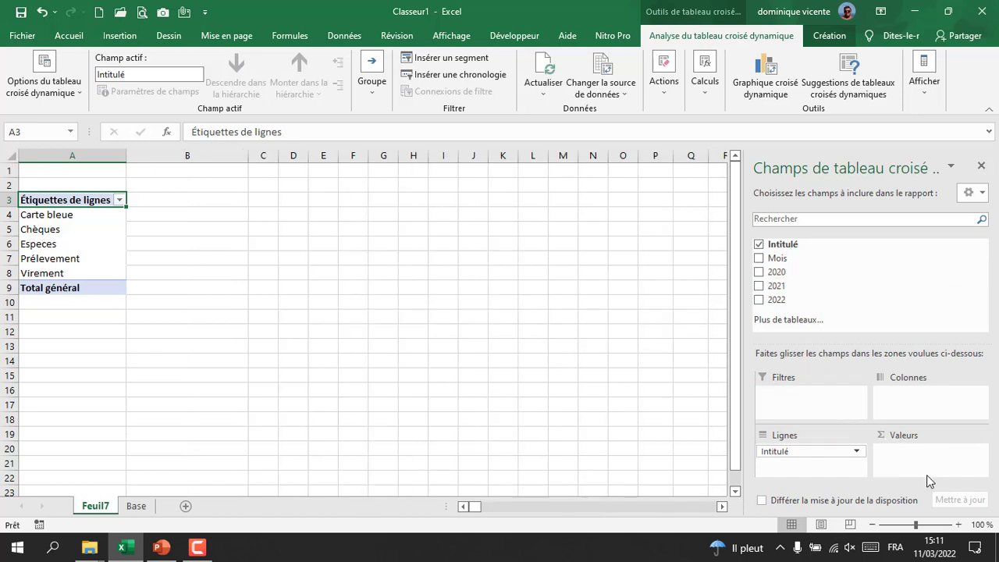
{"action": "left_click", "coordinate": [760, 271]}
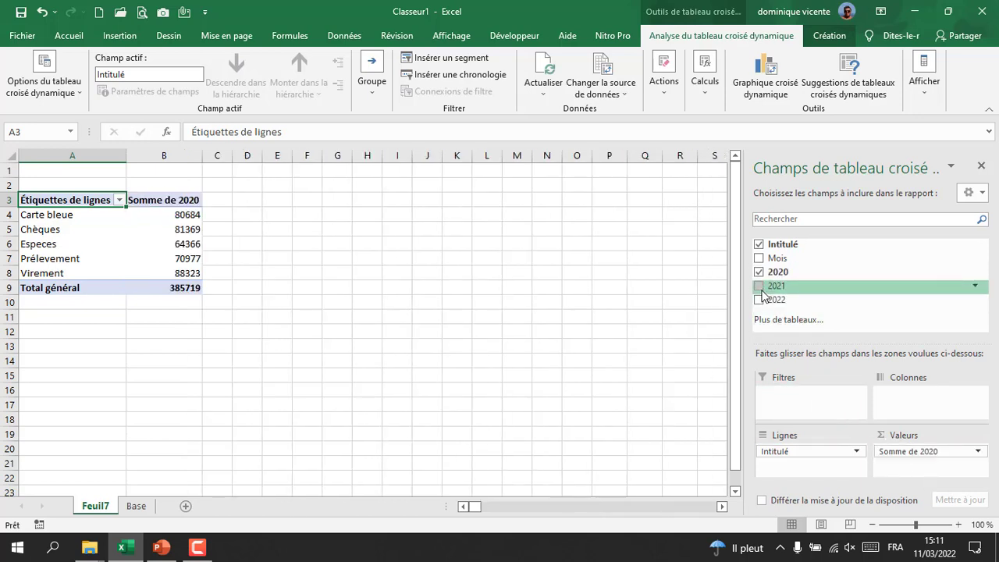
{"action": "left_click", "coordinate": [760, 286]}
{"action": "left_click", "coordinate": [761, 301]}
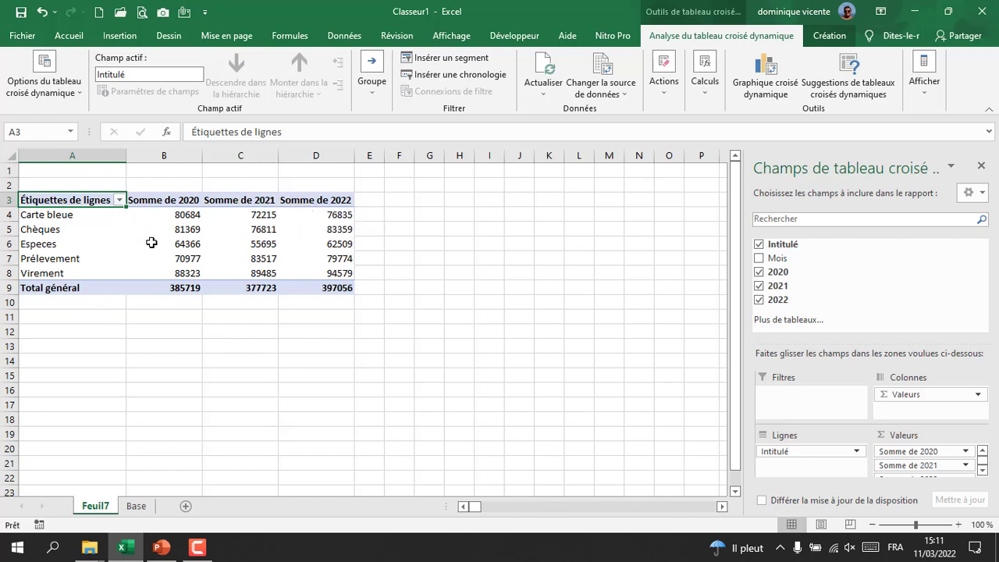
- Replace all occurrences of "Somme de" with "A" in the three value headers B3:D3 of the pivot table
{"action": "left_click", "coordinate": [143, 200]}
{"action": "left_click_drag", "start_coordinate": [207, 205], "coordinate": [309, 205]}
{"action": "key", "text": "ctrl+h"}
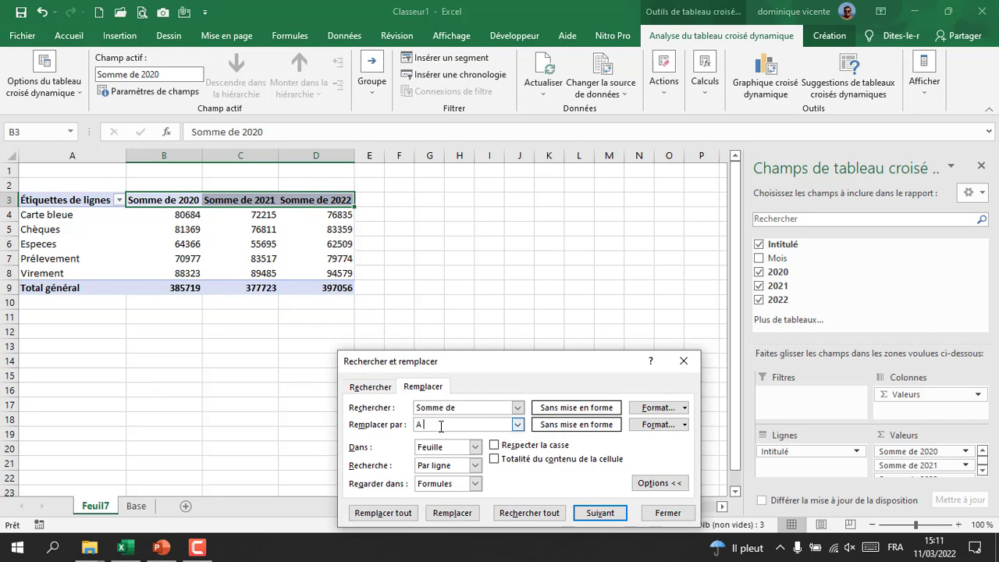
{"action": "left_click", "coordinate": [376, 515]}
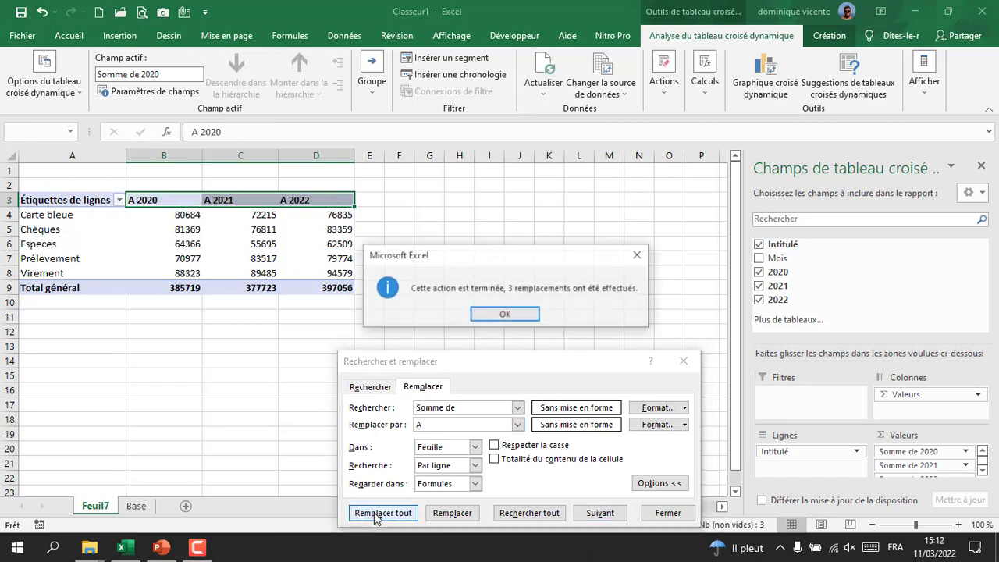
{"action": "left_click", "coordinate": [506, 314]}
{"action": "left_click", "coordinate": [683, 361]}
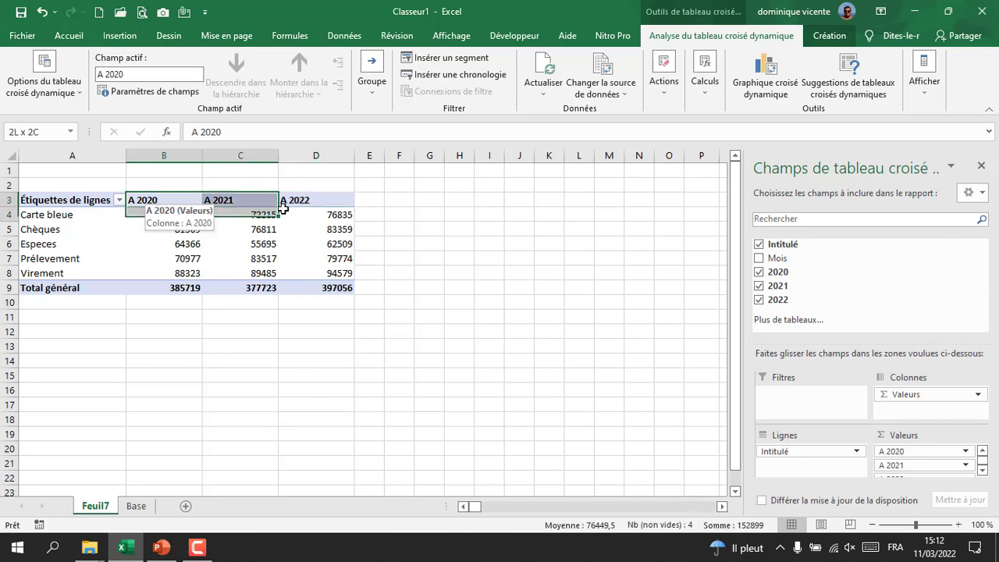
- Center the A 2020, A 2021 and A 2022 headers horizontally in their cells
{"action": "left_click", "coordinate": [78, 36]}
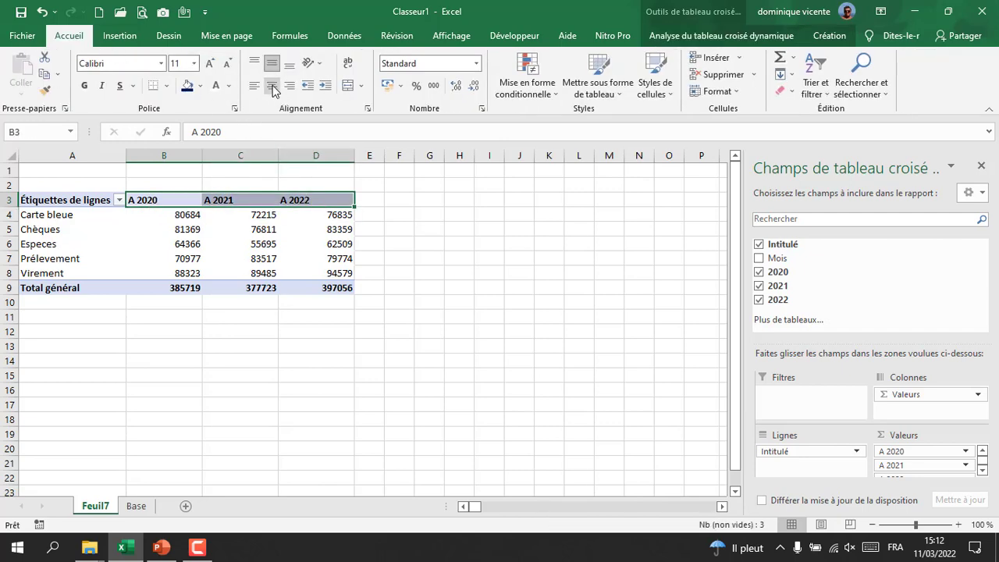
{"action": "left_click", "coordinate": [271, 85]}
{"action": "left_click", "coordinate": [399, 302]}
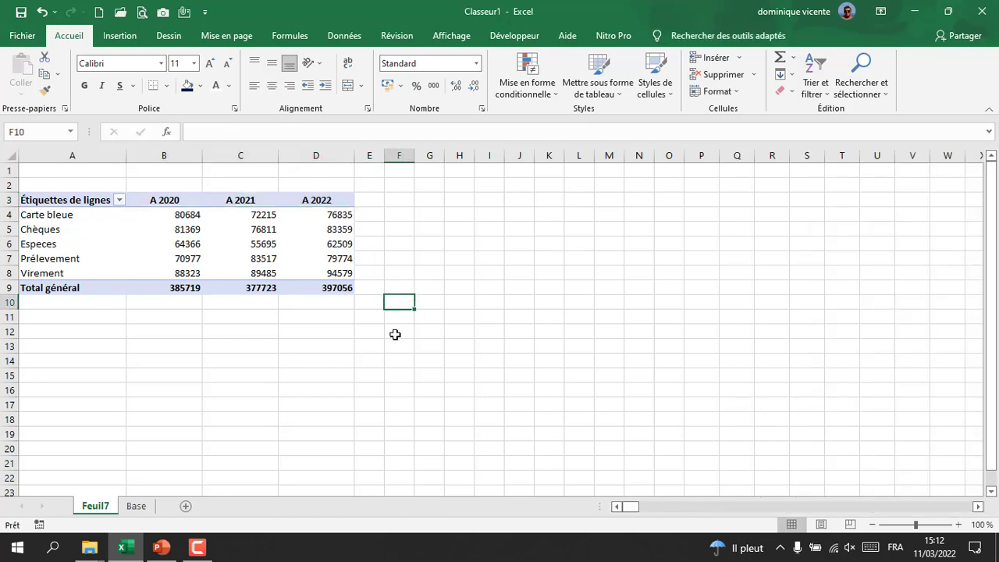
{"action": "left_click", "coordinate": [273, 360]}
{"action": "left_click", "coordinate": [434, 270]}
{"action": "left_click", "coordinate": [488, 230]}
{"action": "left_click", "coordinate": [375, 360]}
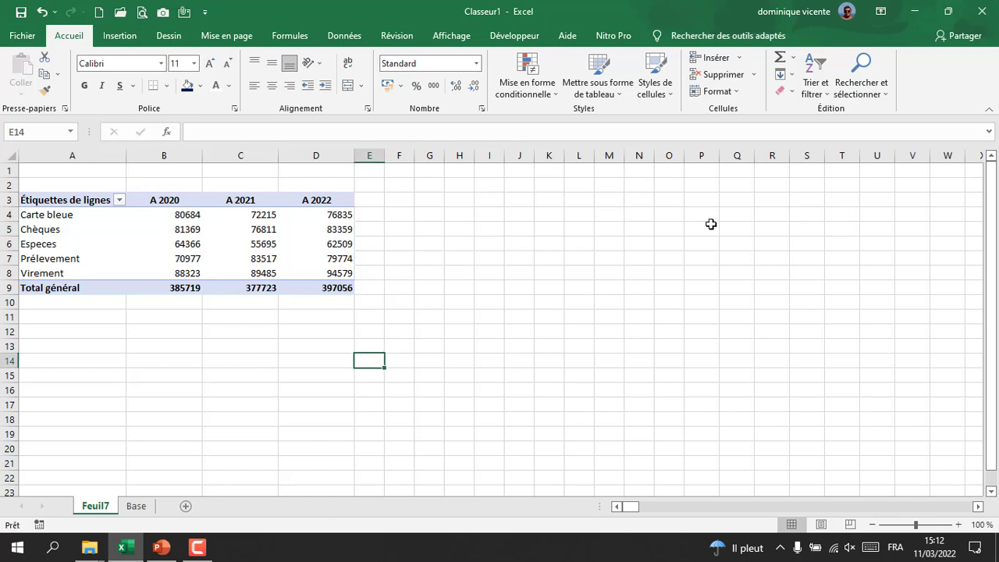
- Try removing the 2020 field from the pivot table and adding it back
{"action": "left_click", "coordinate": [181, 243]}
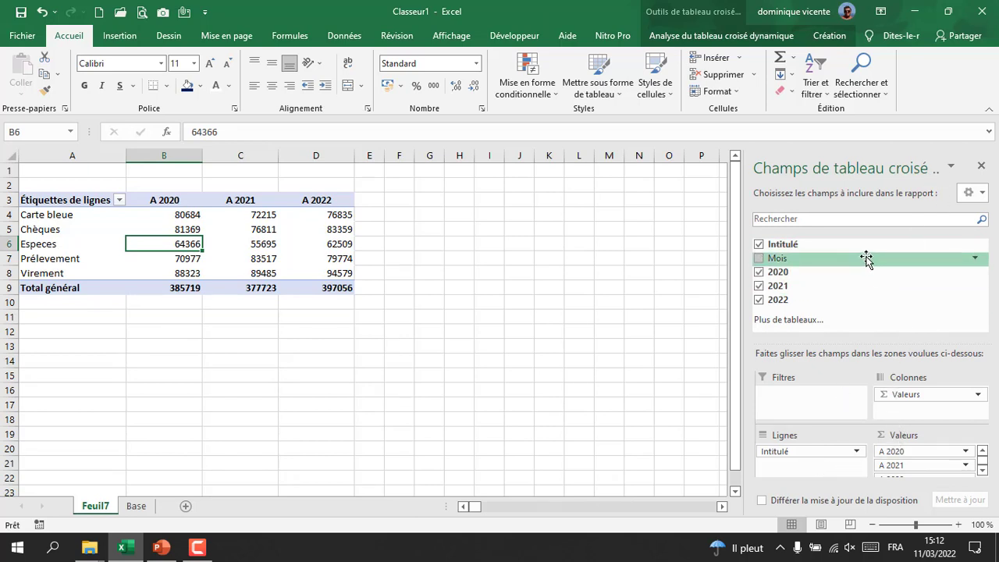
{"action": "left_click_drag", "start_coordinate": [763, 307], "coordinate": [763, 307]}
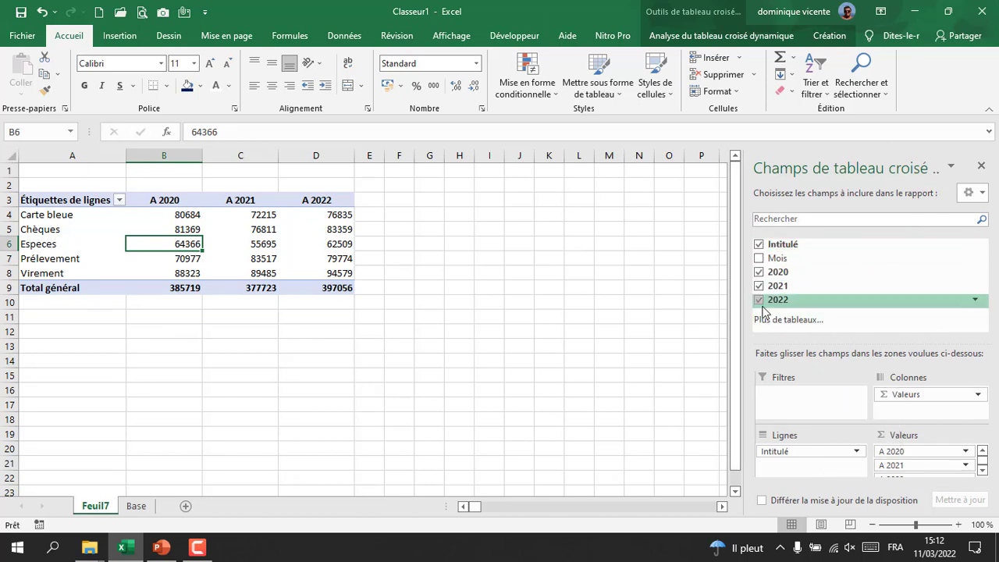
{"action": "left_click", "coordinate": [760, 273]}
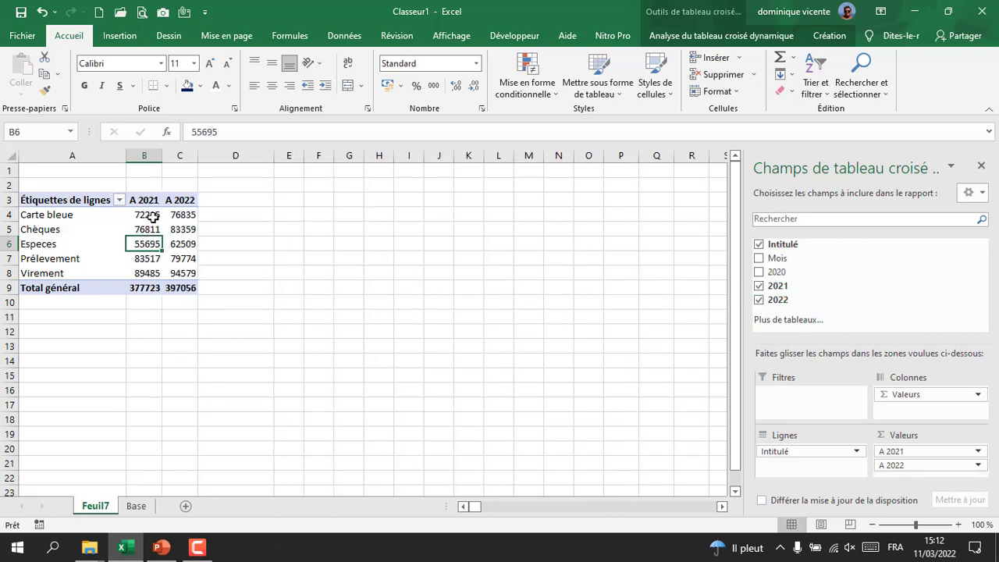
{"action": "left_click", "coordinate": [759, 273]}
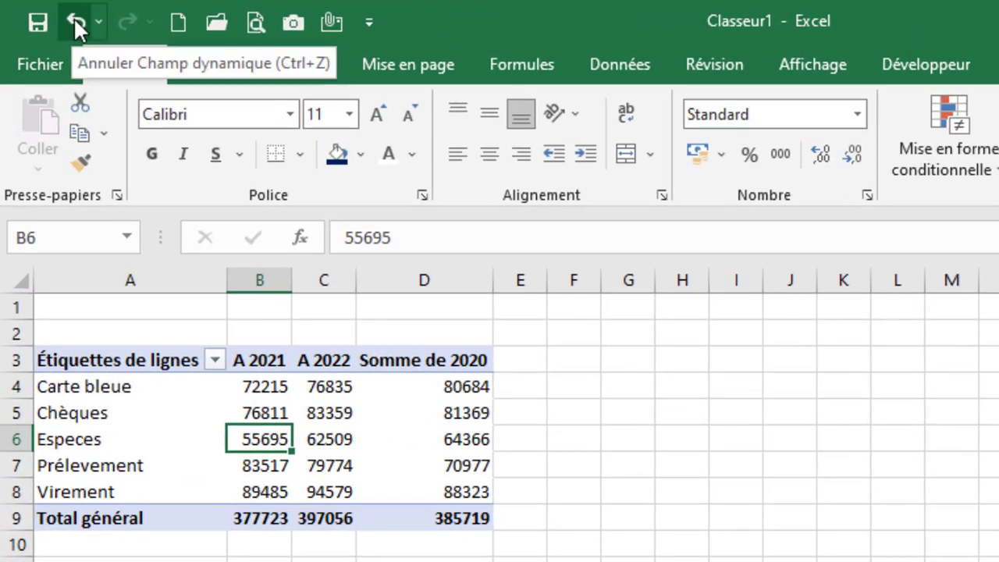
- Undo the last two pivot field changes, the re-adding and the removal of 2020
{"action": "left_click", "coordinate": [75, 19]}
{"action": "left_click", "coordinate": [75, 18]}
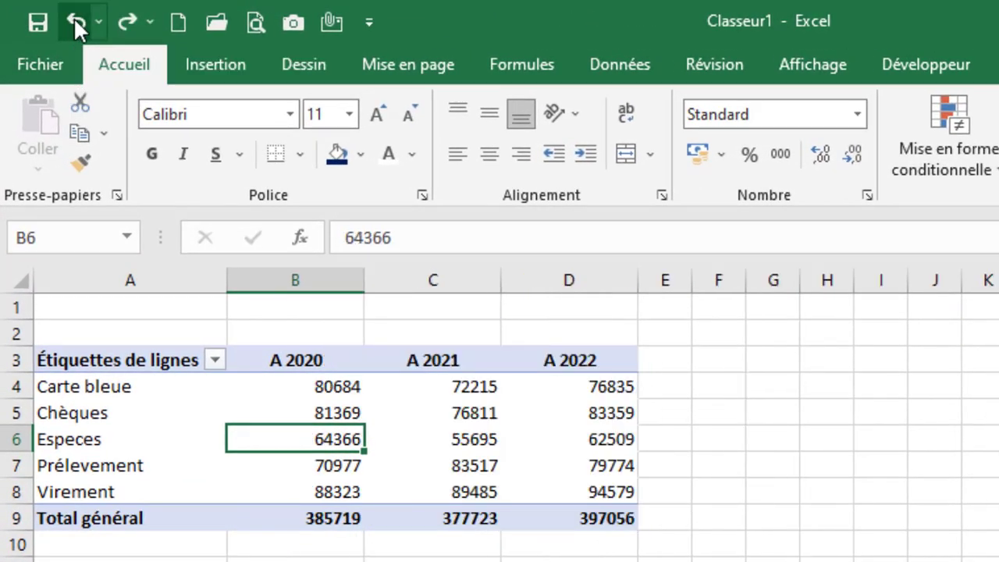
{"action": "left_click", "coordinate": [568, 561]}
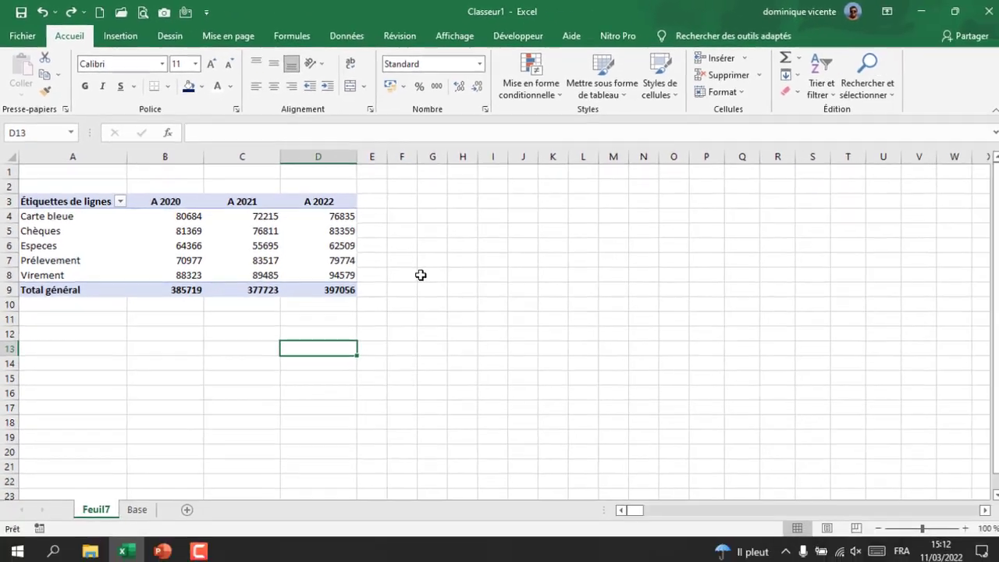
{"action": "left_click", "coordinate": [177, 218]}
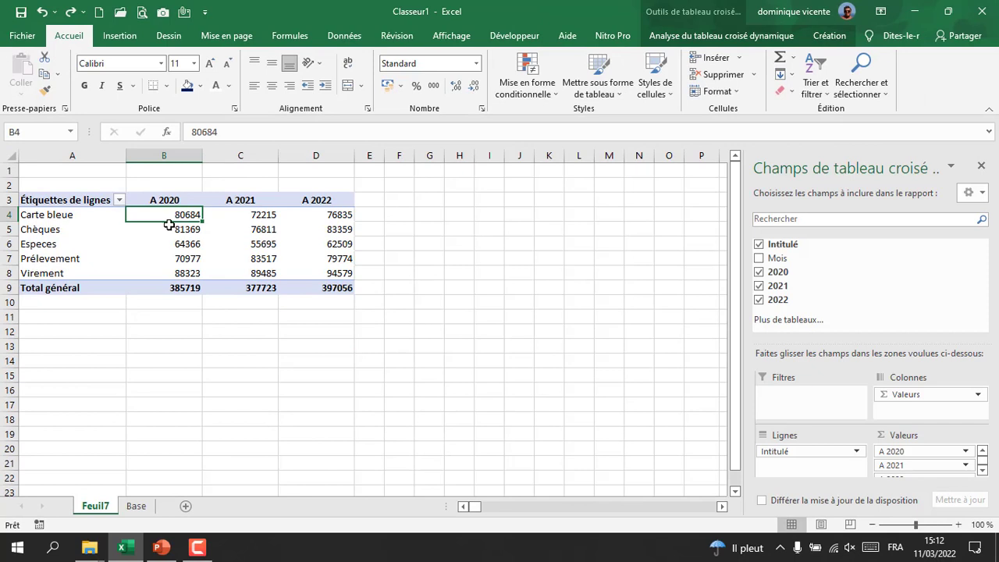
{"action": "mouse_move", "coordinate": [165, 231]}
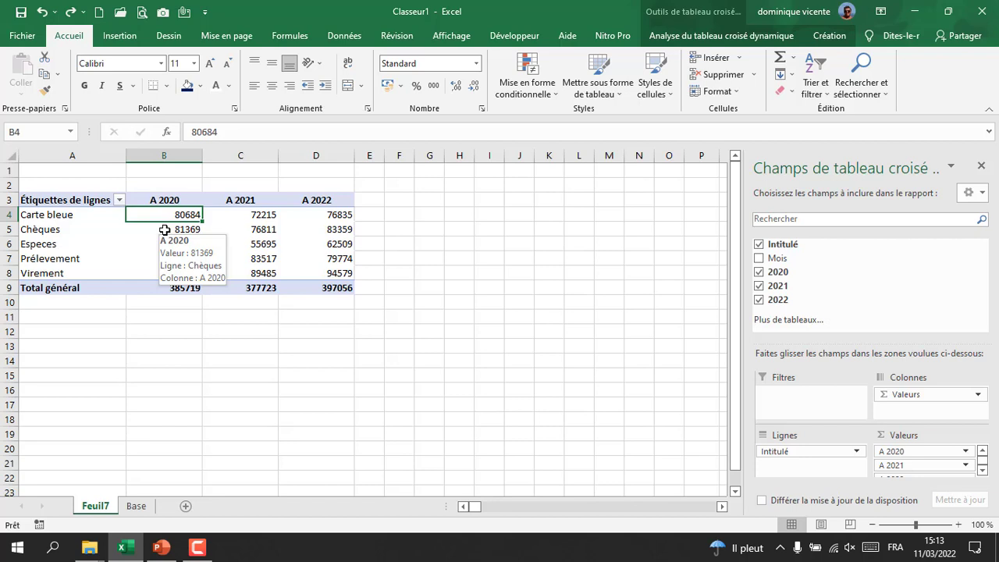
{"action": "left_click", "coordinate": [472, 277]}
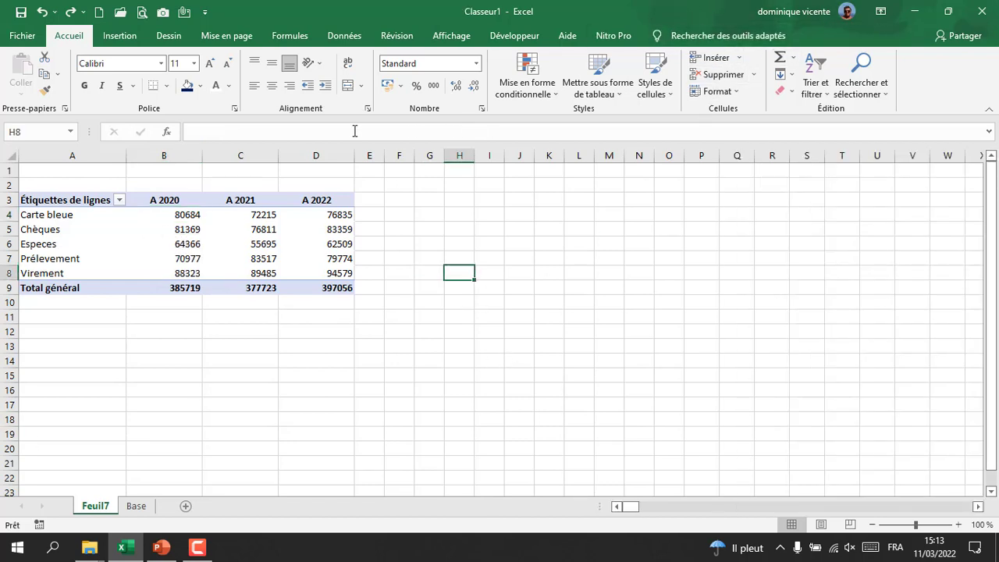
- Insert a clustered column pivot chart (Histogramme groupé) from the pivot table and move it beside the table, starting at row 3
{"action": "left_click", "coordinate": [190, 247]}
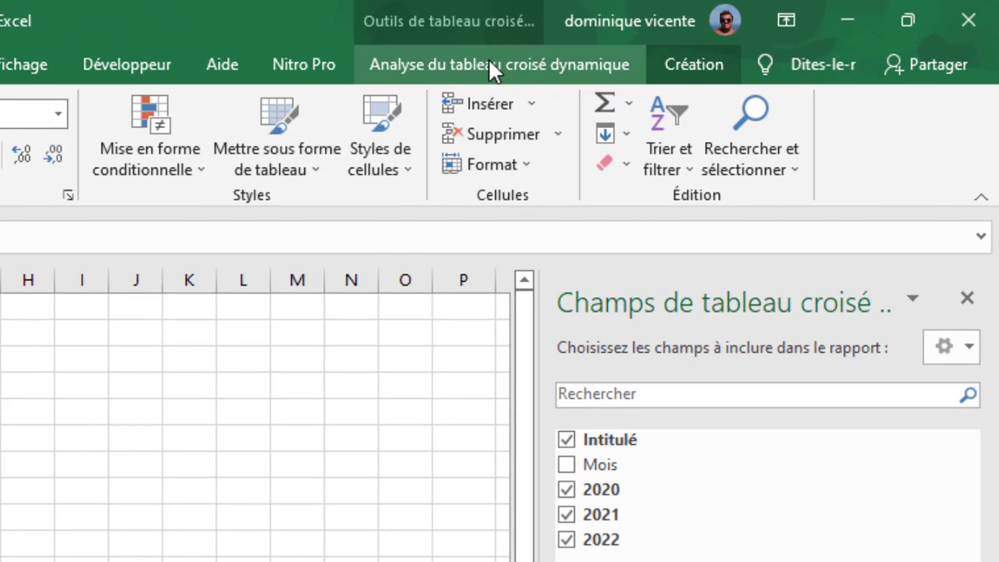
{"action": "left_click", "coordinate": [694, 66]}
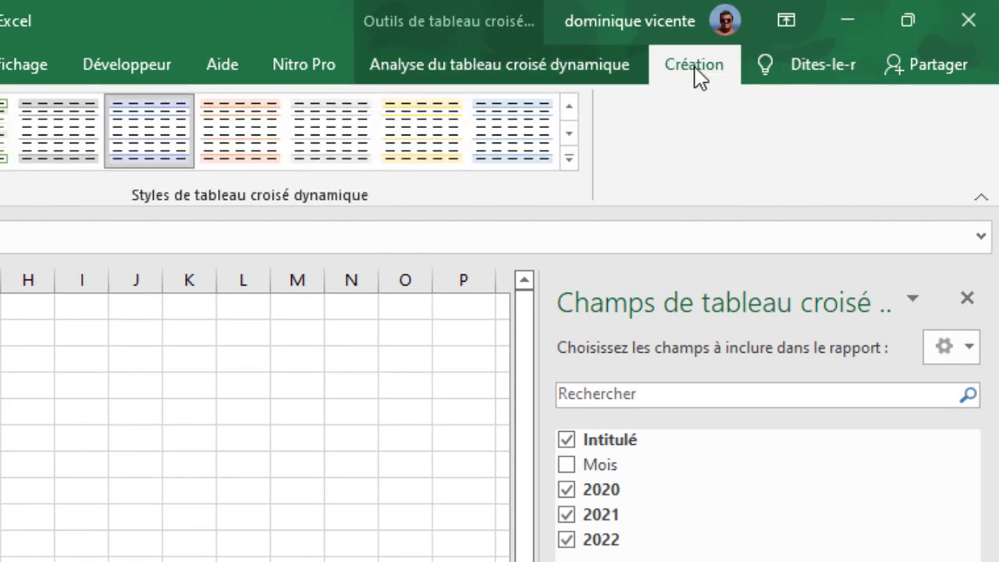
{"action": "left_click", "coordinate": [573, 72]}
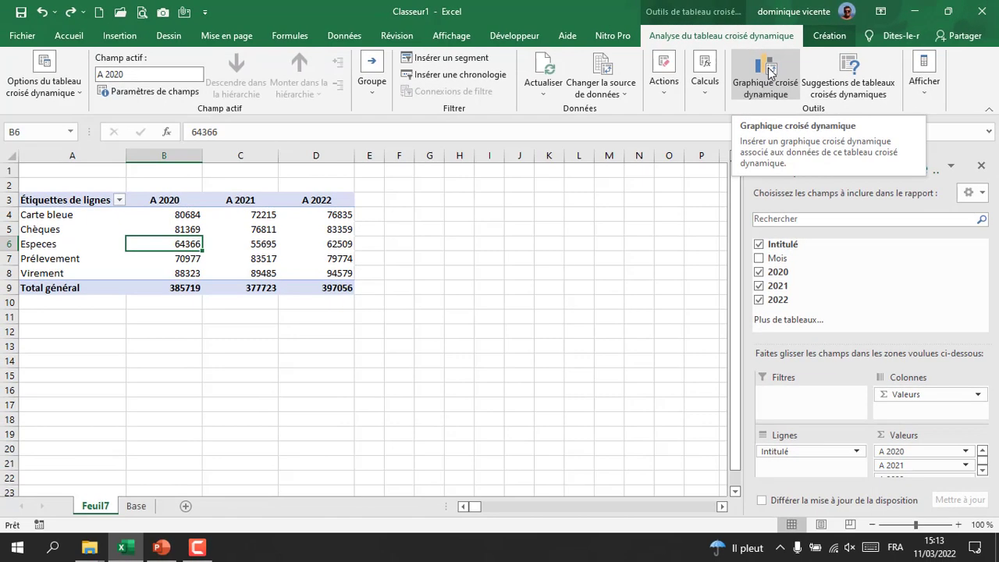
{"action": "left_click", "coordinate": [767, 74]}
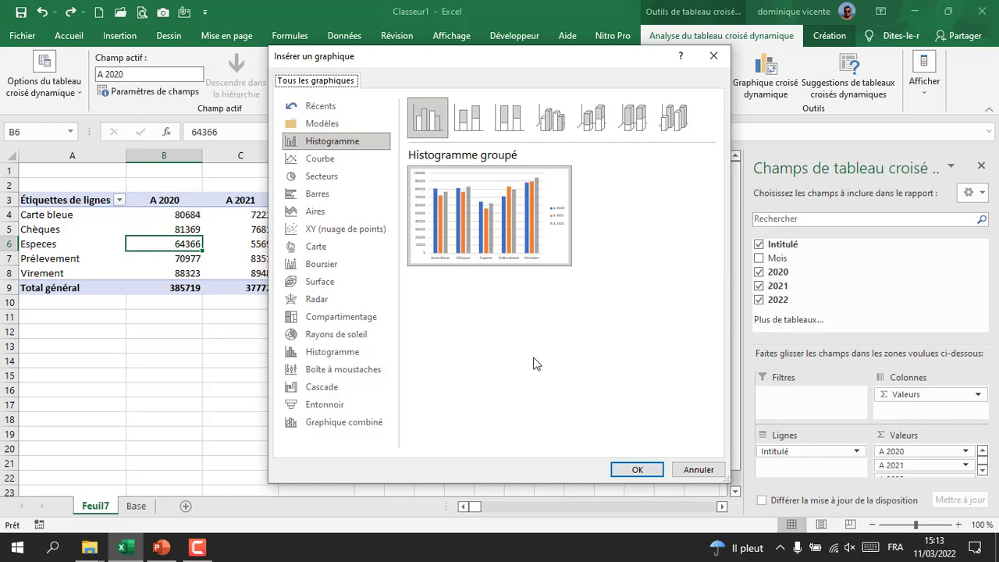
{"action": "left_click", "coordinate": [633, 471]}
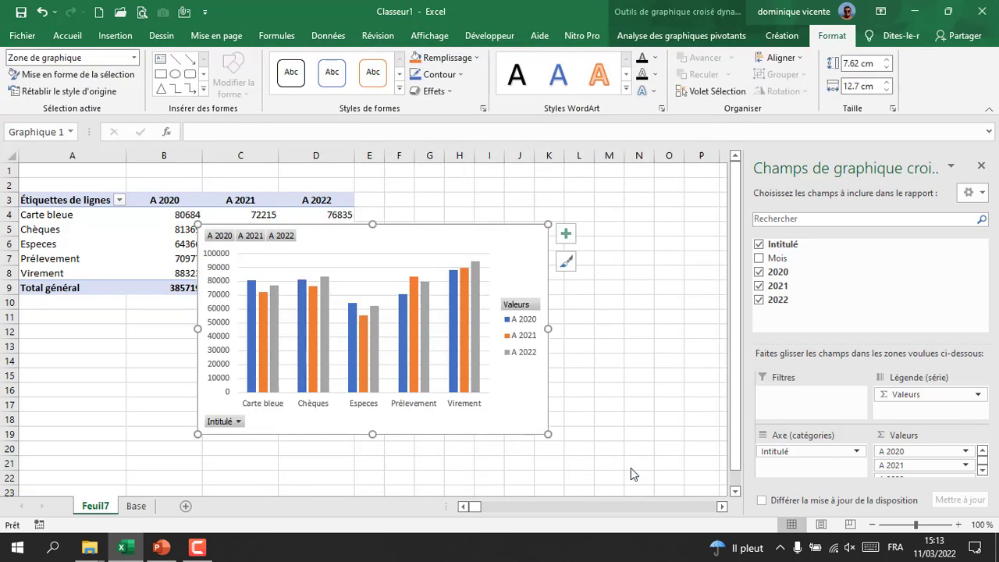
{"action": "left_click_drag", "start_coordinate": [432, 223], "coordinate": [604, 192]}
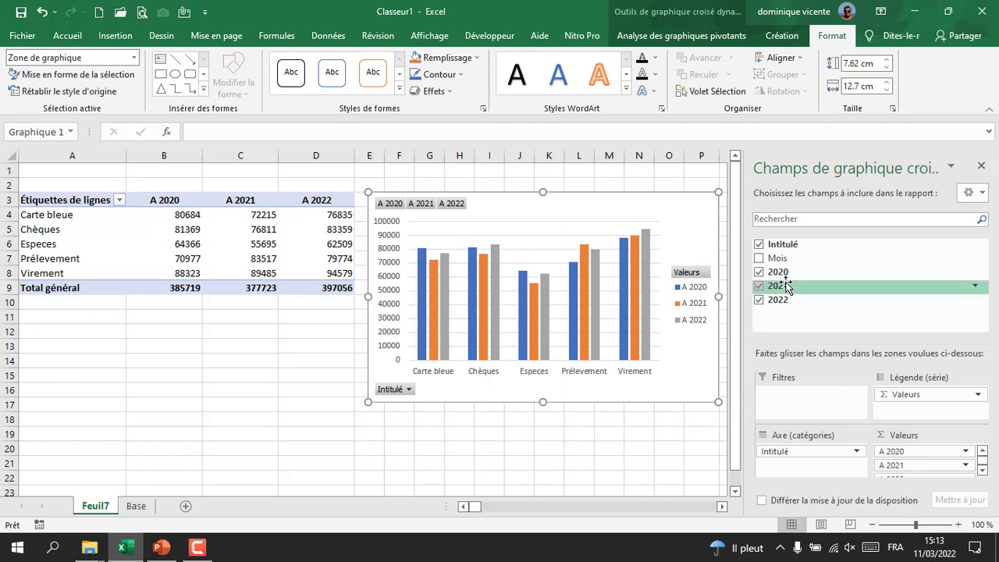
- Add the Mois field as a report filter and filter the pivot table and chart to Janvier
{"action": "left_click_drag", "start_coordinate": [777, 259], "coordinate": [791, 398]}
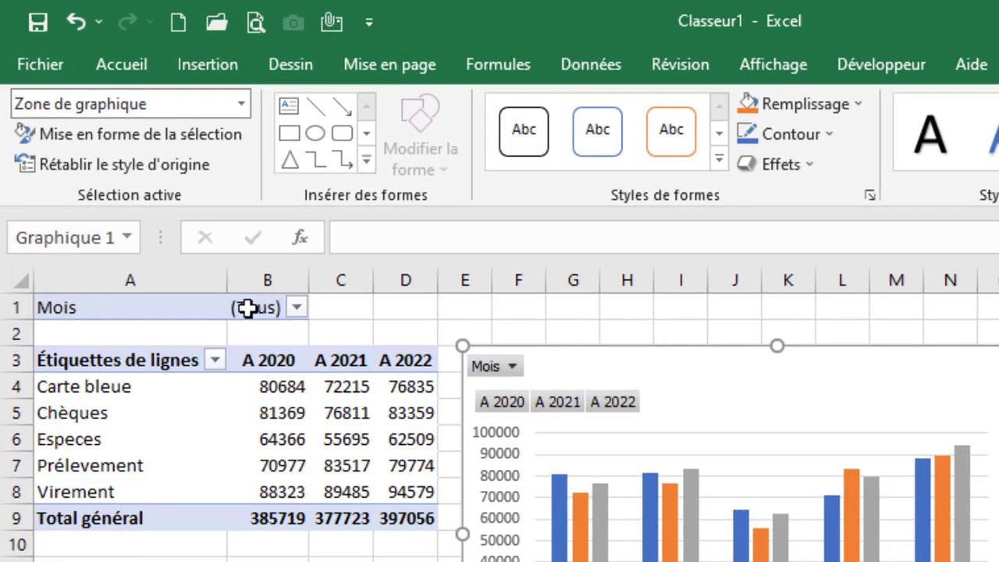
{"action": "left_click", "coordinate": [296, 308]}
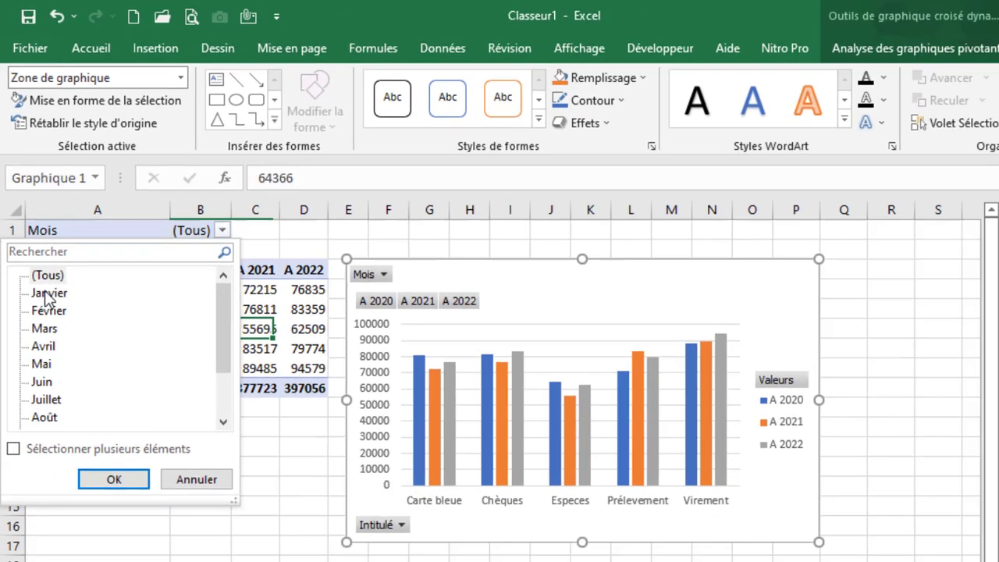
{"action": "left_click", "coordinate": [63, 391]}
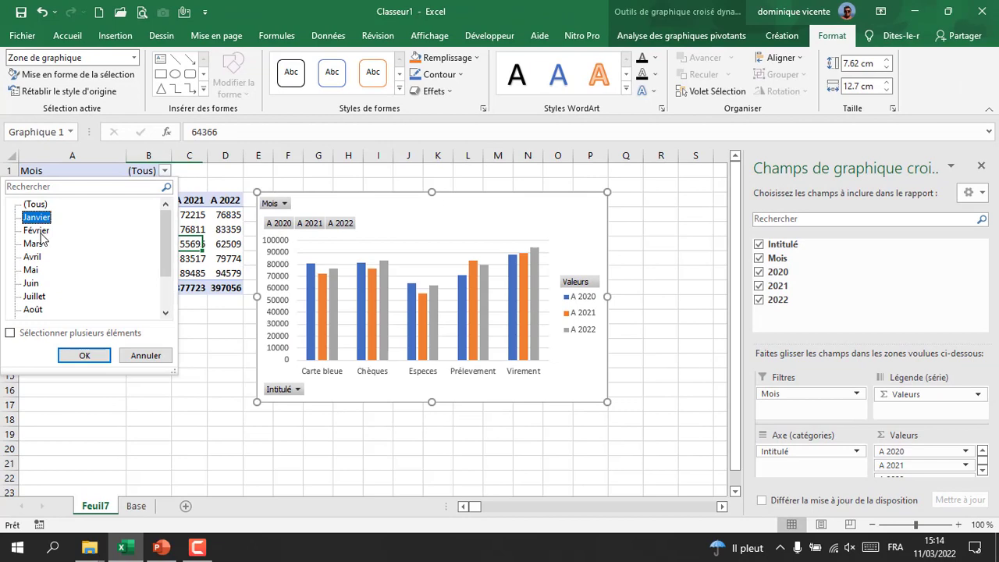
{"action": "left_click", "coordinate": [84, 356]}
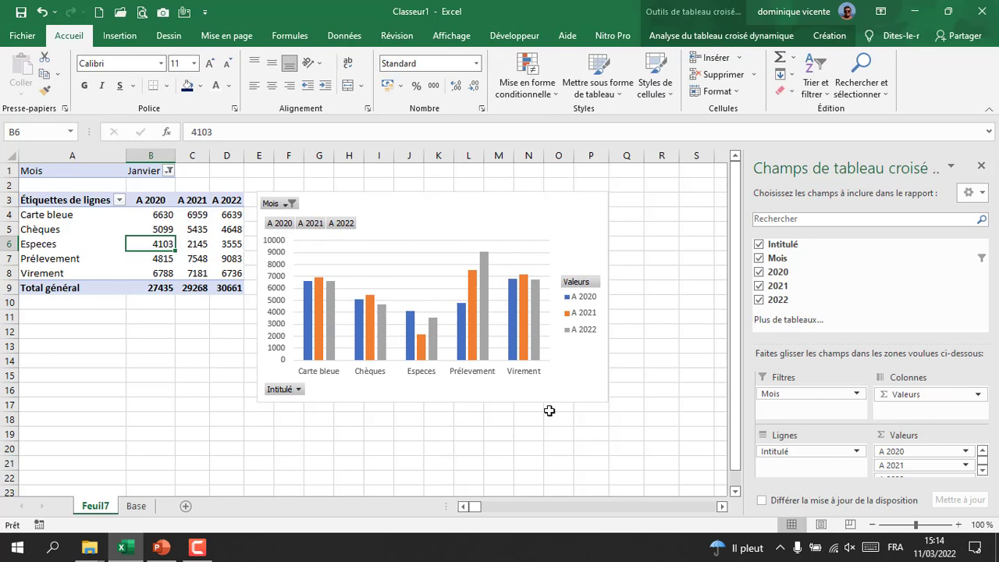
- Move the pivot chart away from the table to start at column G and enlarge it to about 8.69 cm high by 14 cm wide
{"action": "left_click_drag", "start_coordinate": [398, 196], "coordinate": [460, 201]}
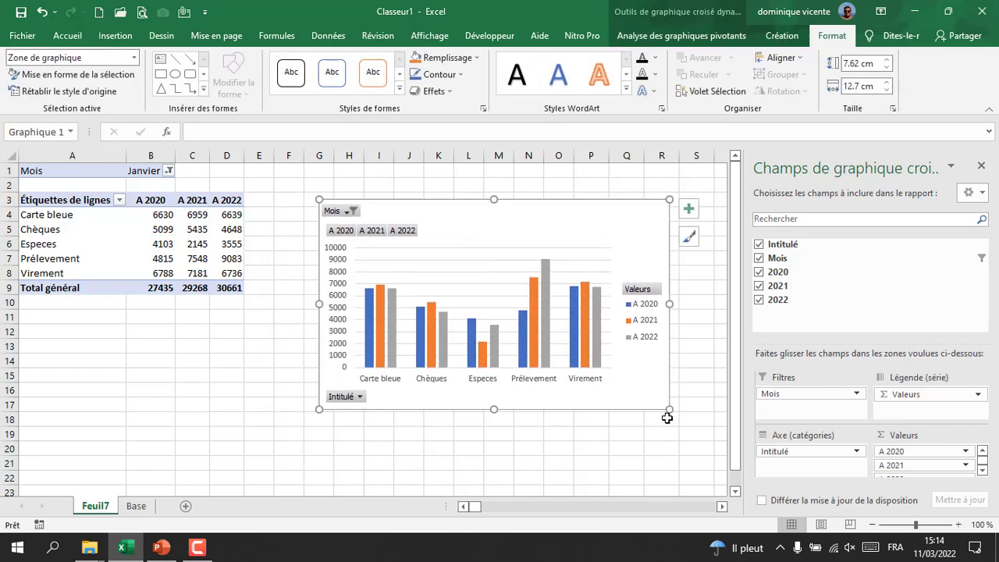
{"action": "left_click_drag", "start_coordinate": [670, 410], "coordinate": [707, 439]}
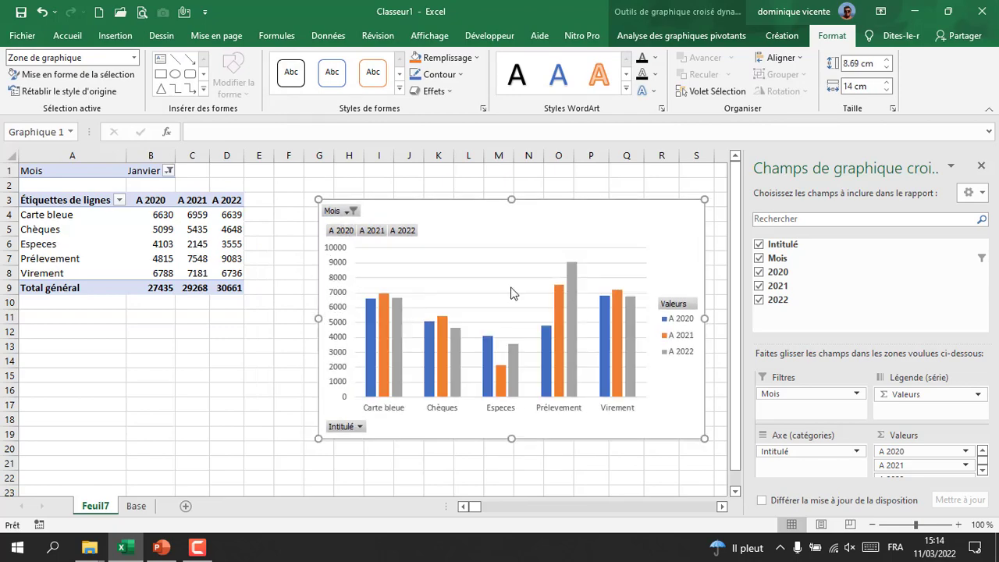
- Allow multiple selections in the Mois filter and filter the pivot table to Janvier, Février and Mars
{"action": "left_click", "coordinate": [168, 171]}
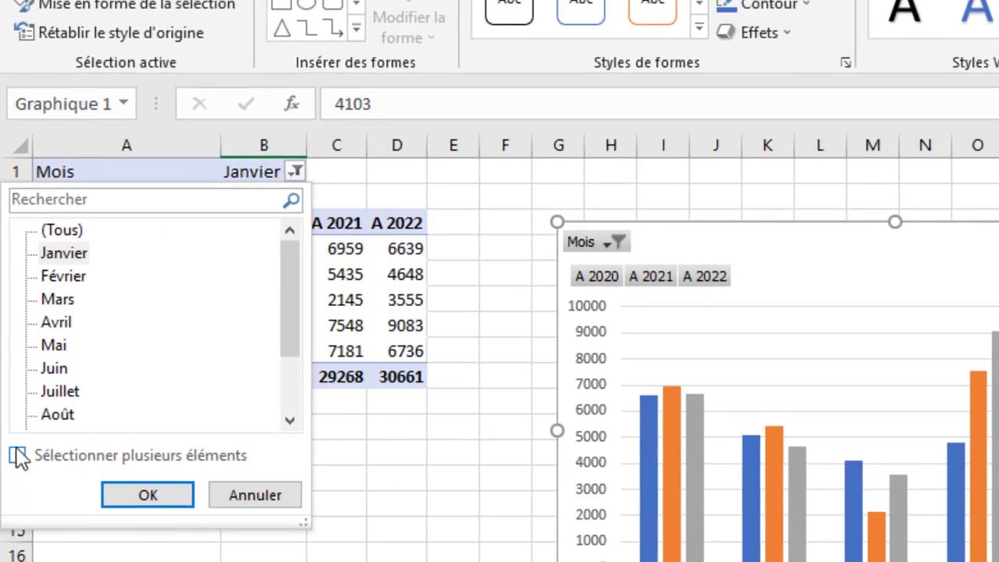
{"action": "left_click", "coordinate": [16, 458]}
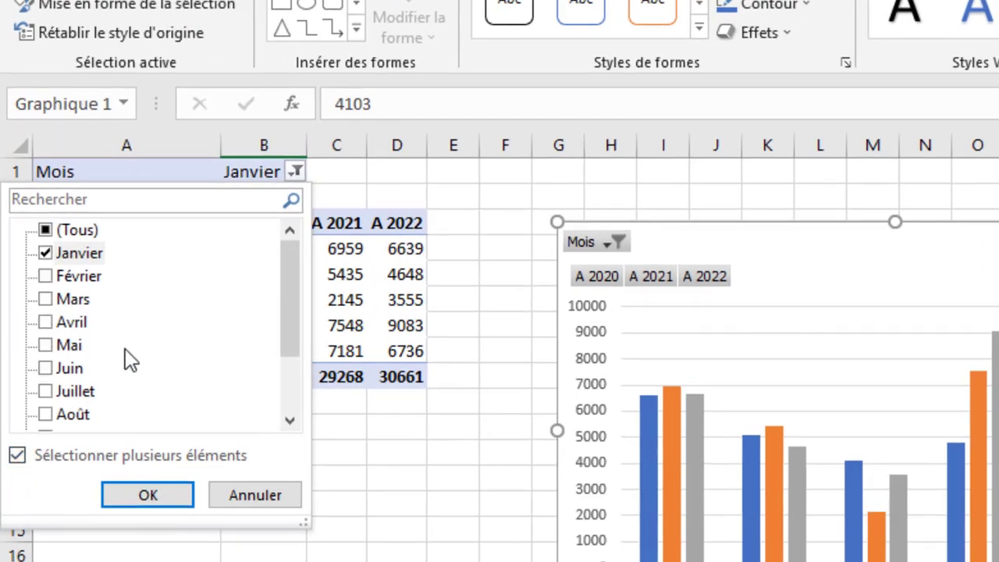
{"action": "left_click", "coordinate": [78, 277]}
{"action": "left_click", "coordinate": [73, 300]}
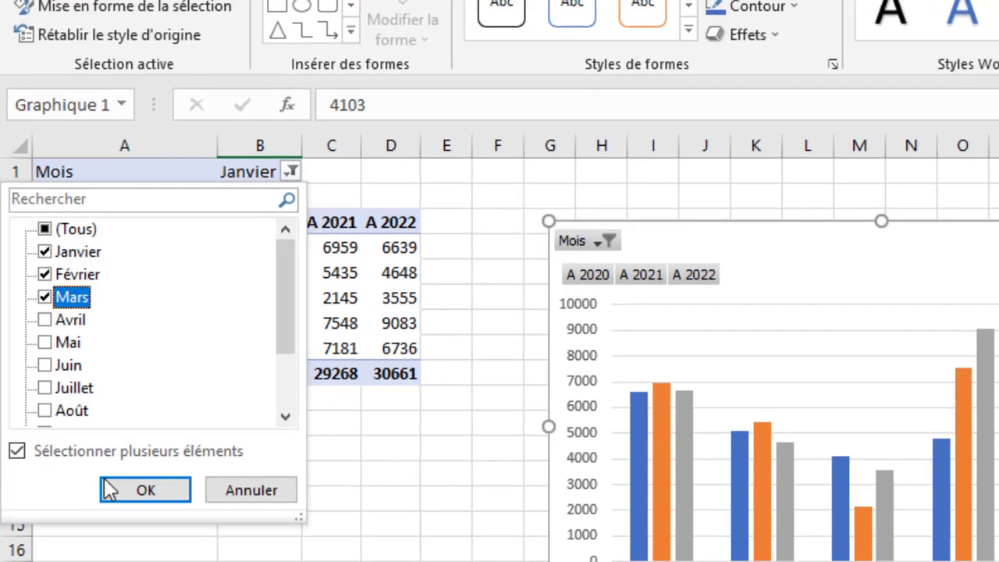
{"action": "left_click", "coordinate": [110, 488]}
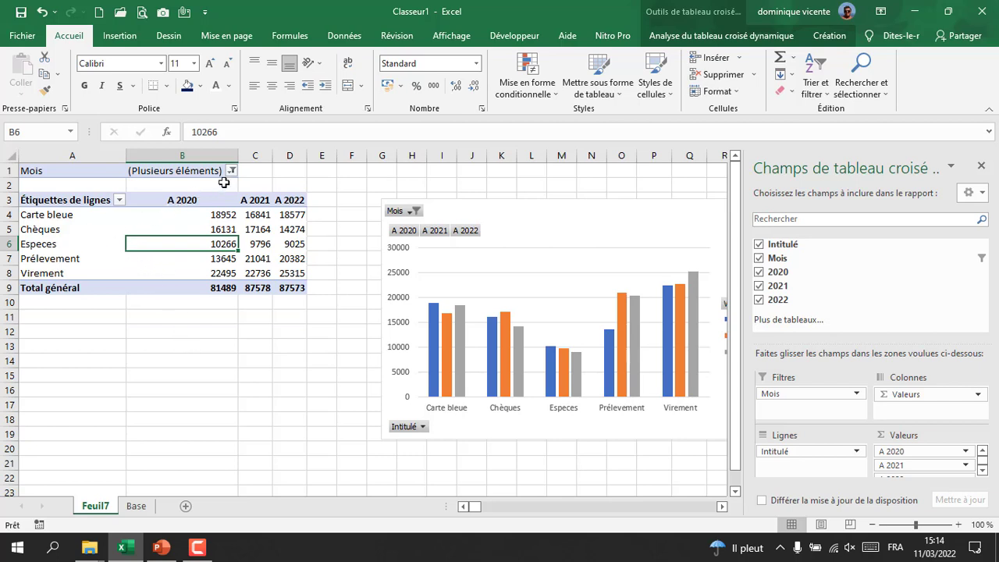
- Reset the Mois filter to (Tous) so that the pivot table and chart include every month
{"action": "left_click", "coordinate": [232, 171]}
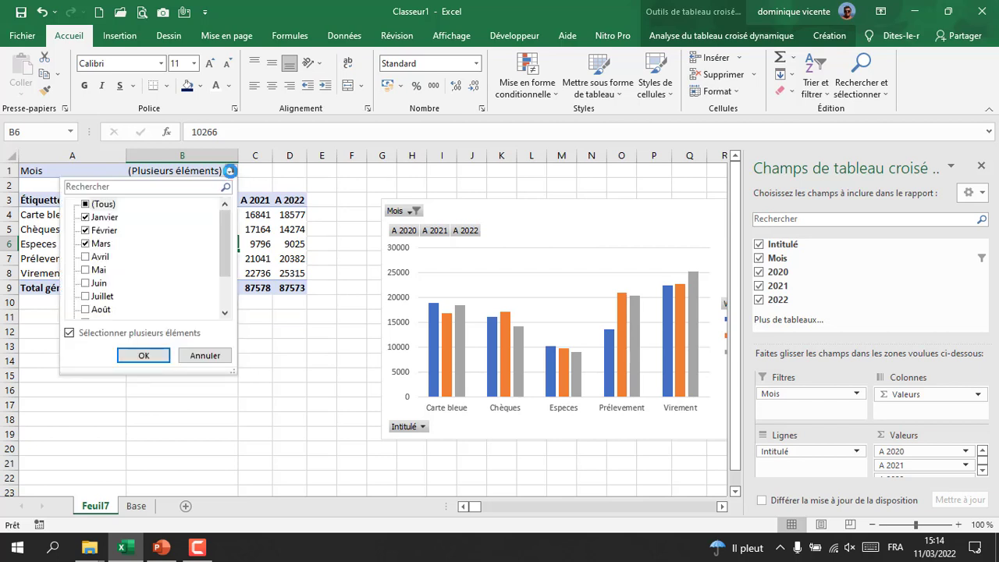
{"action": "left_click", "coordinate": [86, 205]}
{"action": "left_click", "coordinate": [86, 205]}
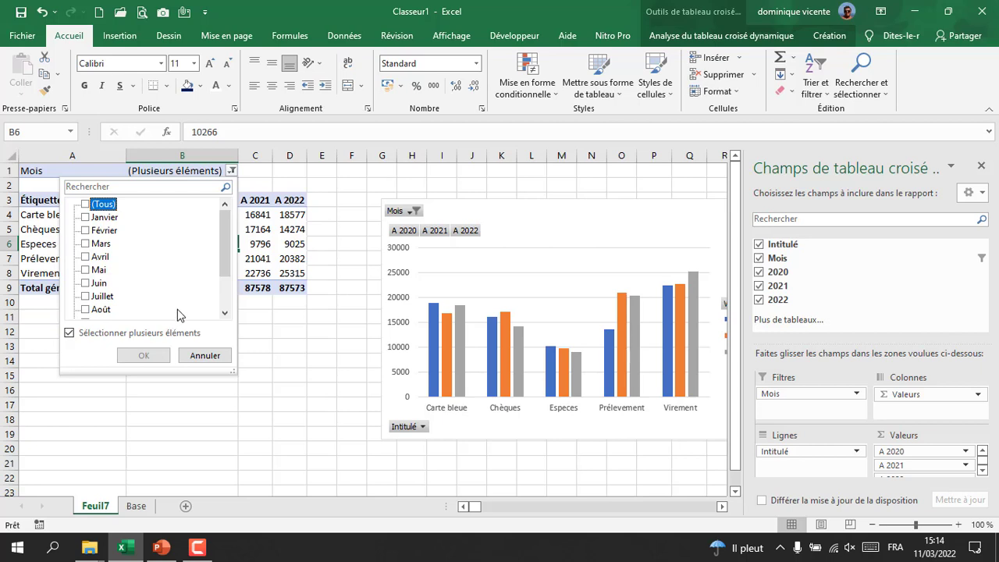
{"action": "left_click", "coordinate": [85, 205]}
{"action": "left_click", "coordinate": [144, 356]}
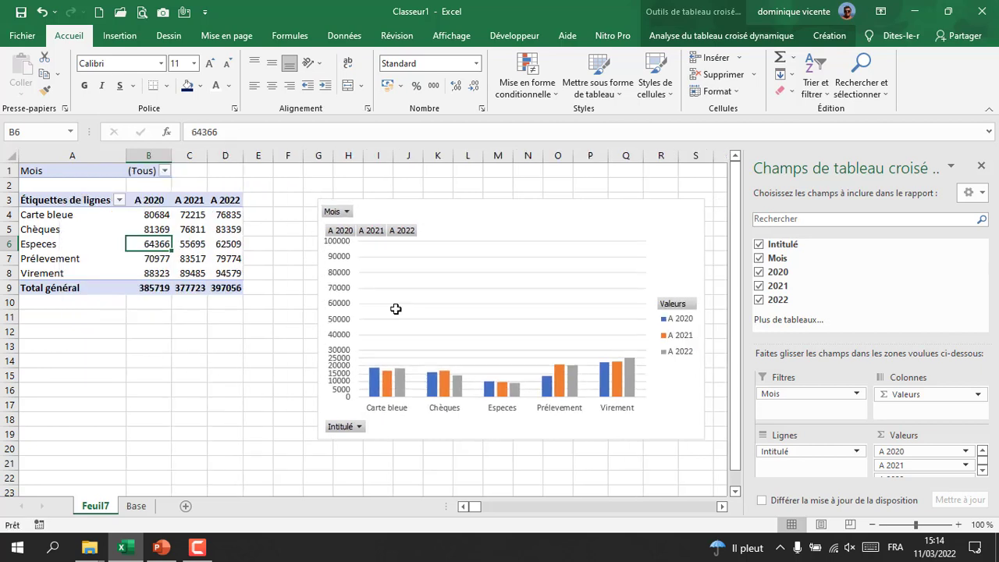